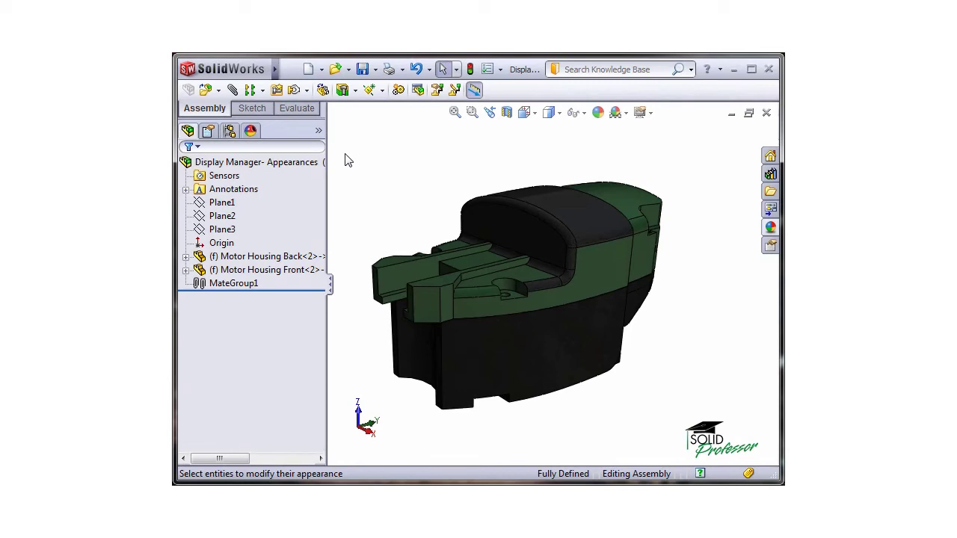
{"action": "left_click", "coordinate": [251, 133]}
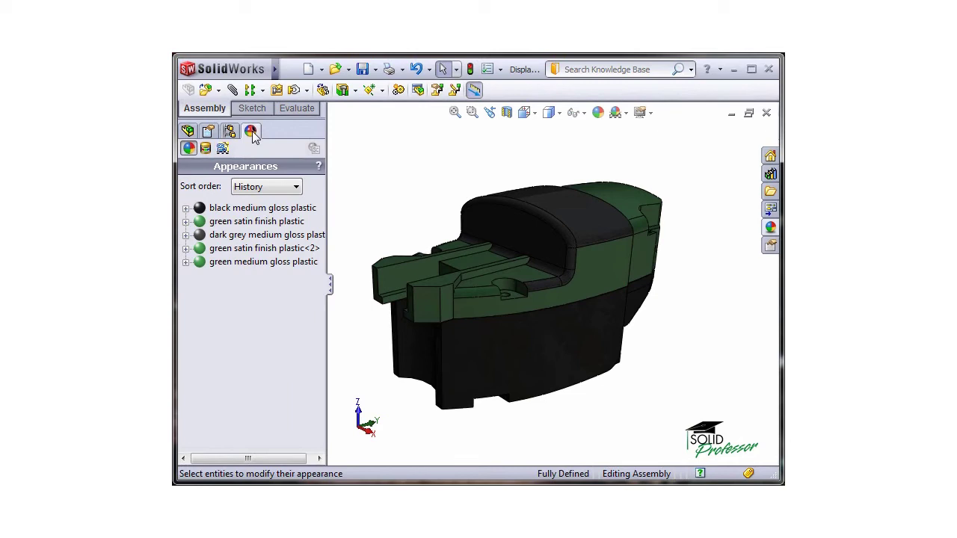
{"action": "left_click", "coordinate": [205, 149]}
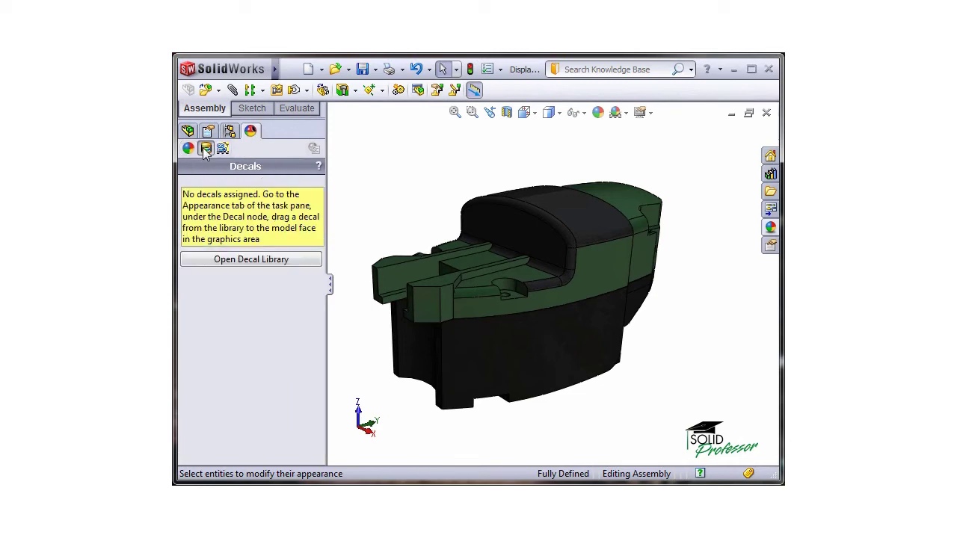
{"action": "left_click", "coordinate": [223, 149]}
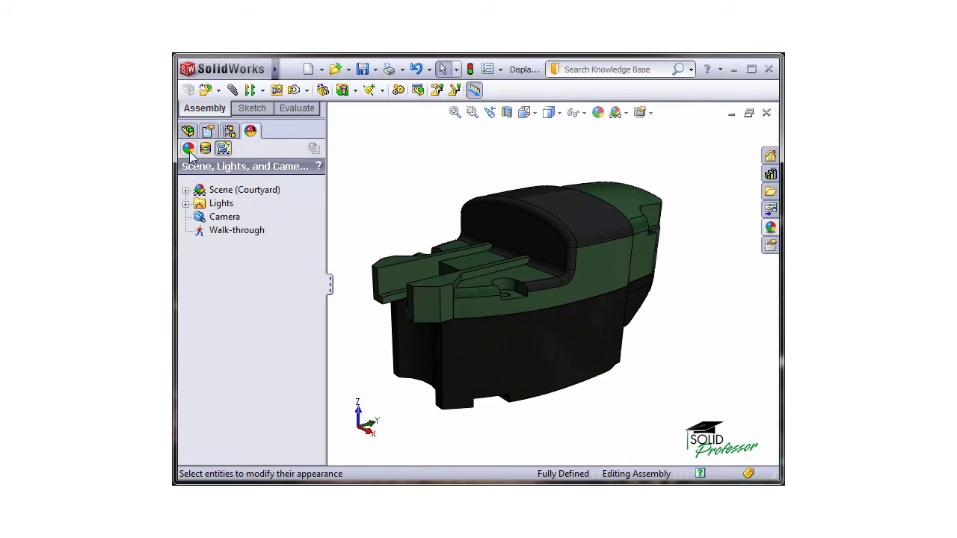
{"action": "left_click", "coordinate": [189, 149]}
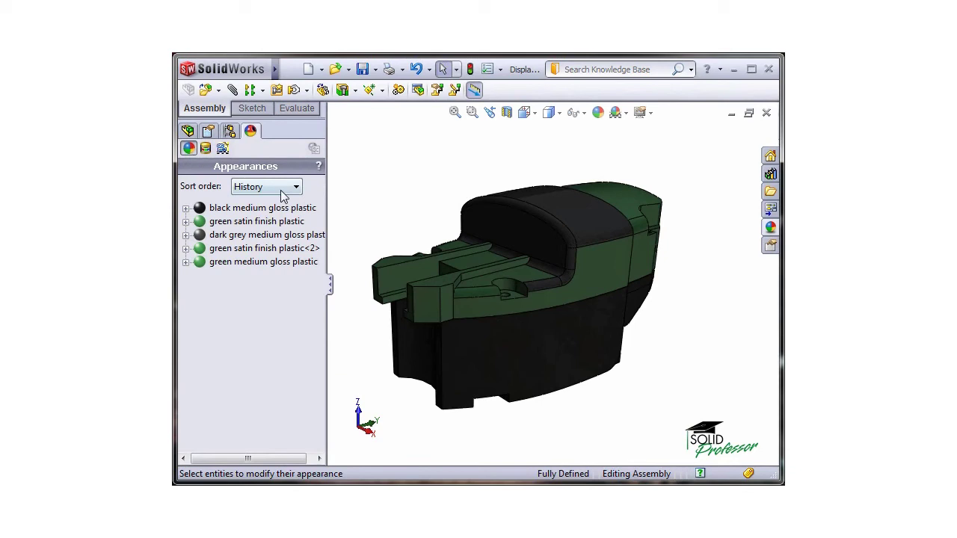
Step: Select the motor housing's top face and edit its dark grey Face<1> appearance
{"action": "left_click", "coordinate": [769, 226]}
{"action": "left_click", "coordinate": [551, 198]}
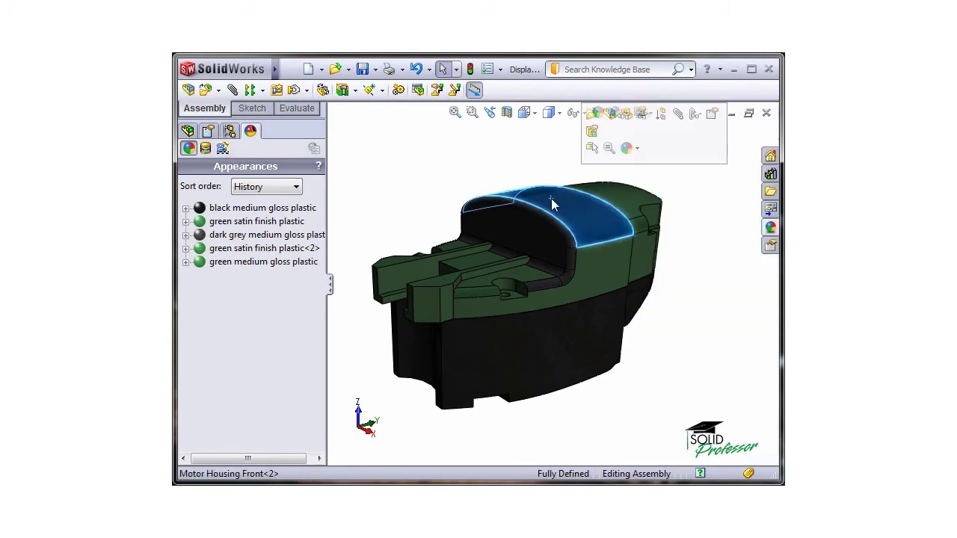
{"action": "left_click", "coordinate": [636, 148]}
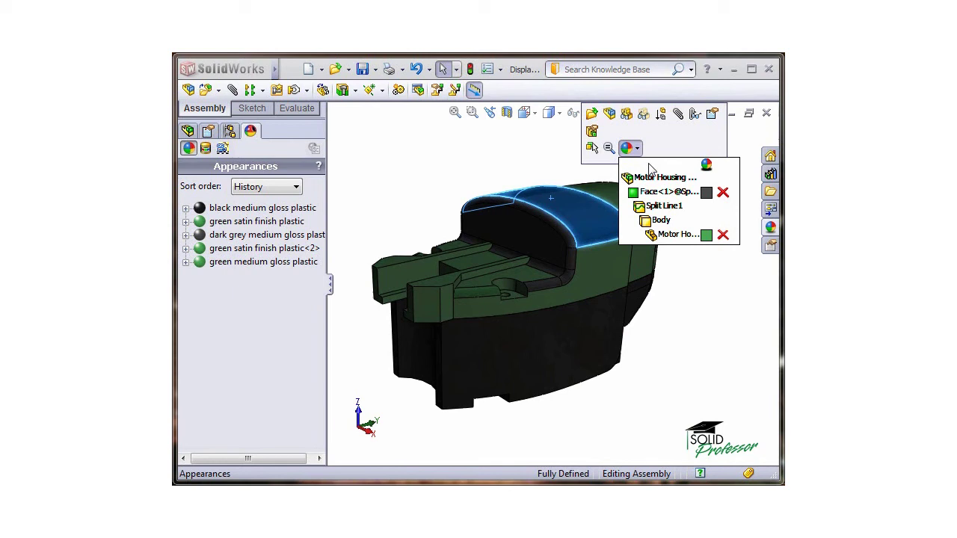
{"action": "left_click", "coordinate": [705, 192]}
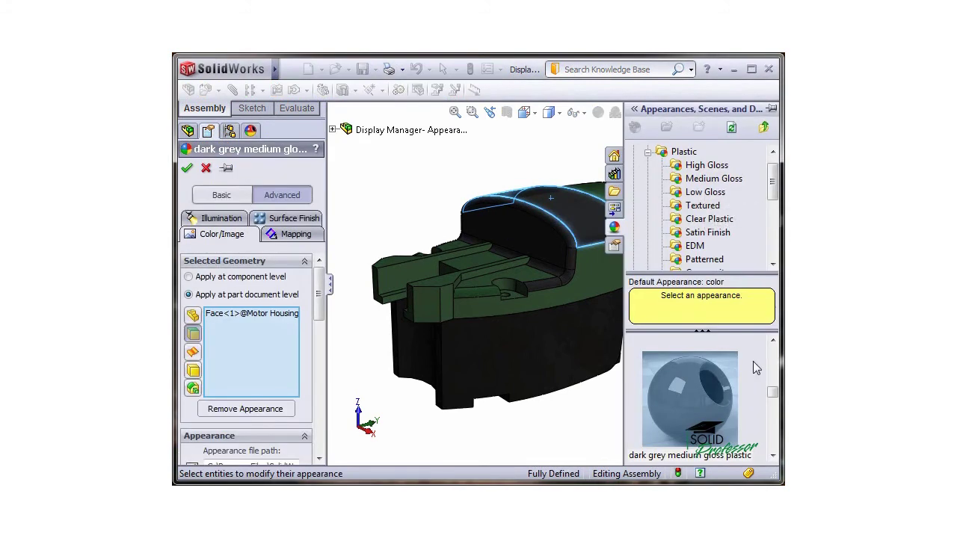
Step: Apply light grey medium gloss plastic to the top face and confirm the edit
{"action": "scroll", "coordinate": [770, 393], "scroll_direction": "down", "scroll_amount": 2}
{"action": "scroll", "coordinate": [770, 385], "scroll_direction": "up", "scroll_amount": 1}
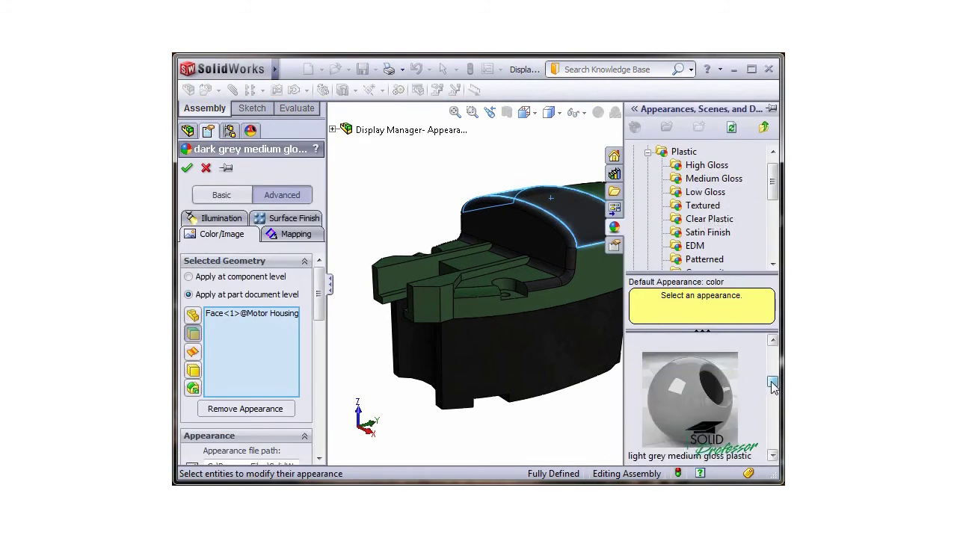
{"action": "left_click", "coordinate": [714, 388]}
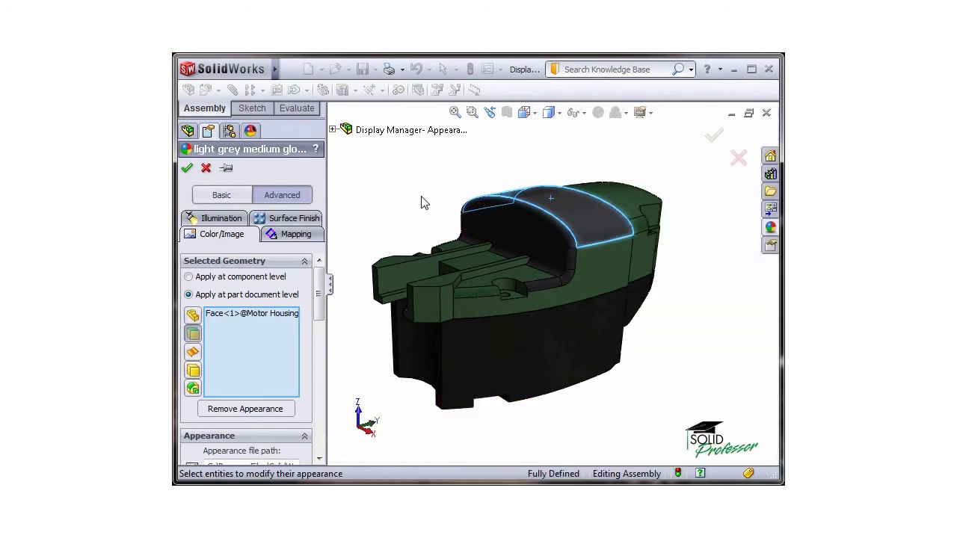
{"action": "right_click", "coordinate": [420, 203]}
{"action": "left_click", "coordinate": [440, 201]}
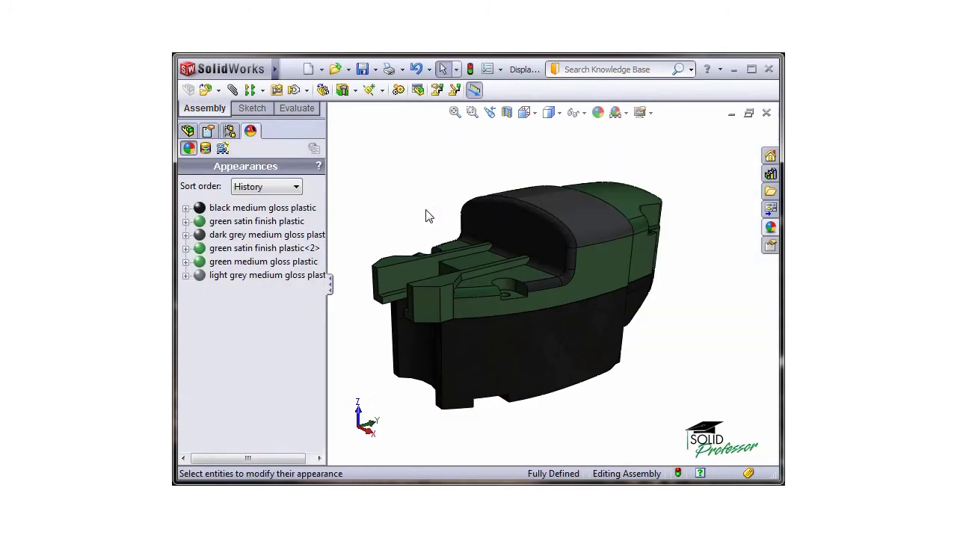
Step: Sort the appearances list alphabetically, then switch the sort order to Hierarchy
{"action": "mouse_move", "coordinate": [301, 280]}
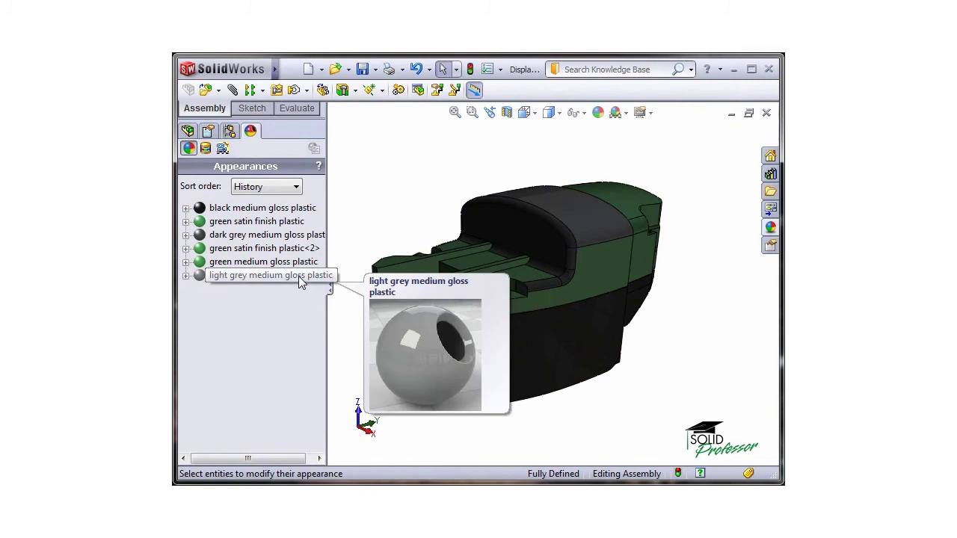
{"action": "left_click", "coordinate": [284, 290]}
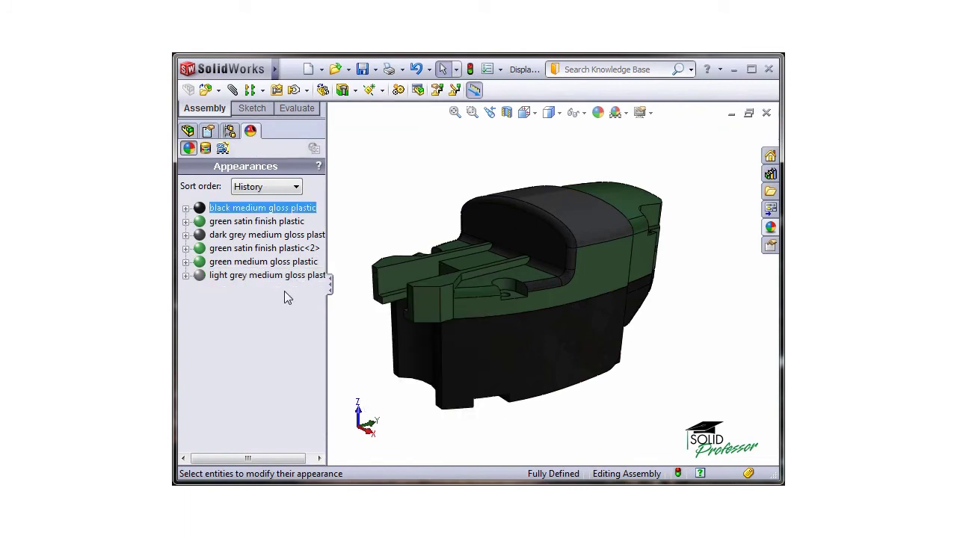
{"action": "left_click", "coordinate": [297, 188]}
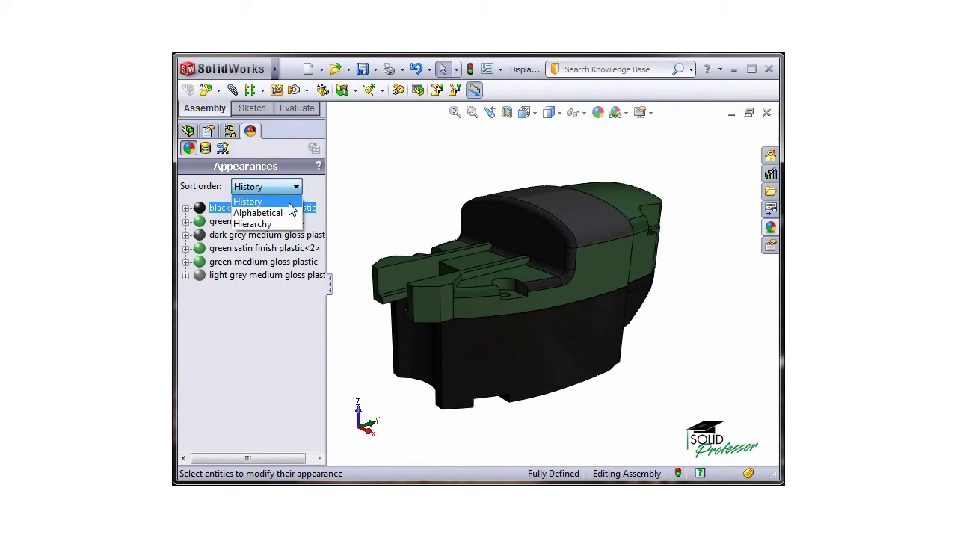
{"action": "left_click", "coordinate": [285, 214]}
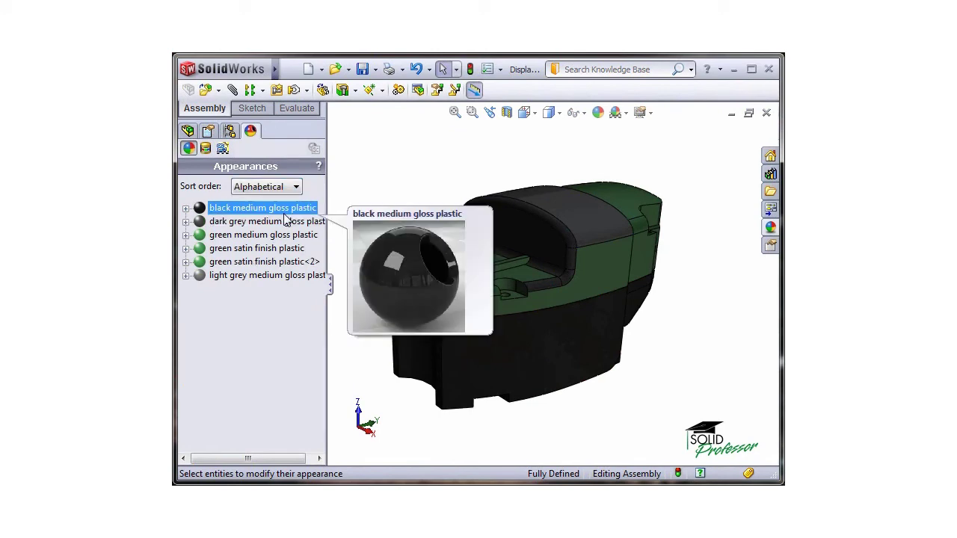
{"action": "left_click", "coordinate": [297, 187]}
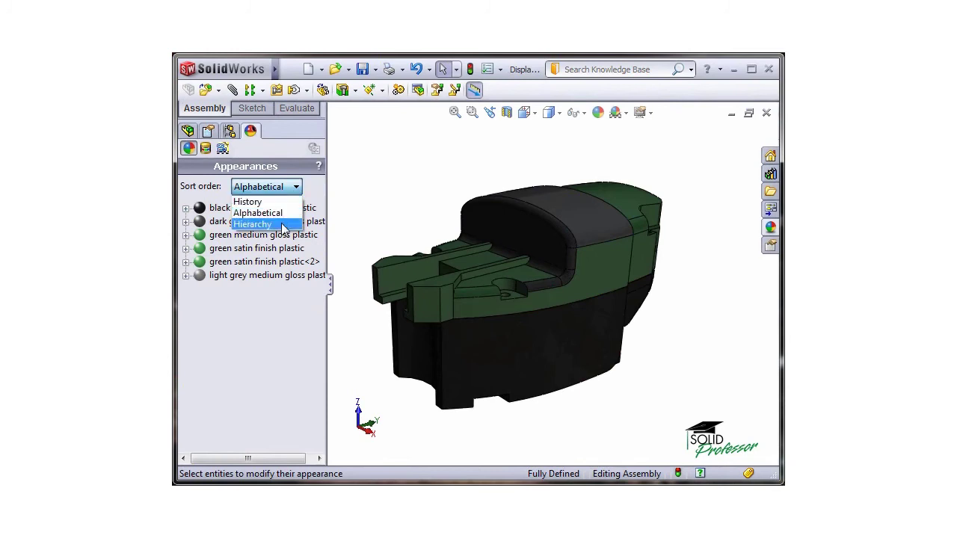
{"action": "left_click", "coordinate": [283, 224]}
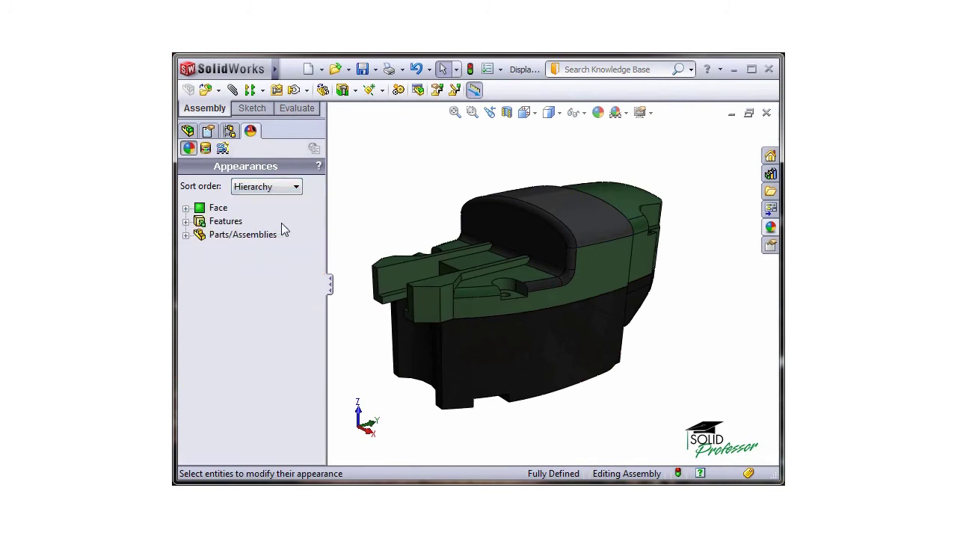
Step: Expand the Face, Features and Parts/Assemblies appearance groups
{"action": "left_click", "coordinate": [217, 208]}
{"action": "left_click", "coordinate": [186, 208]}
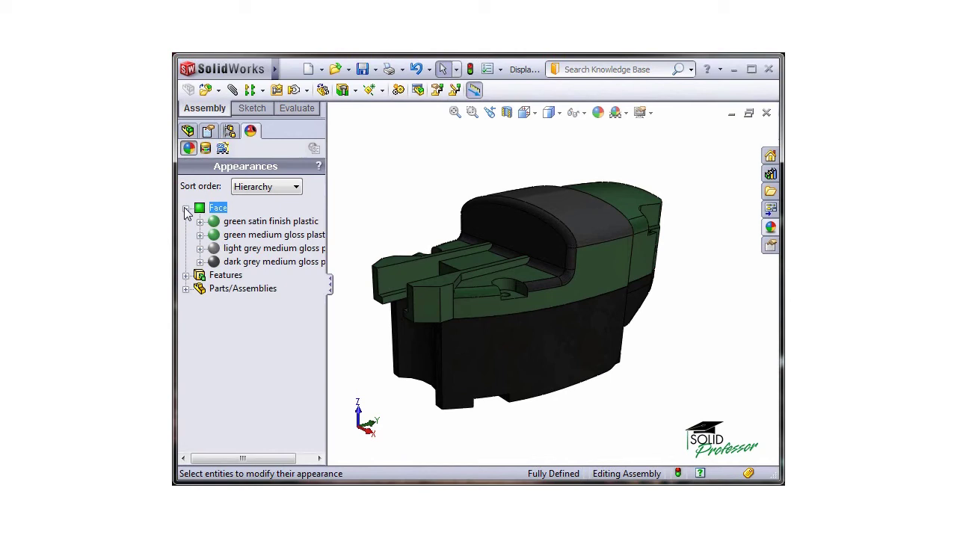
{"action": "left_click", "coordinate": [186, 275]}
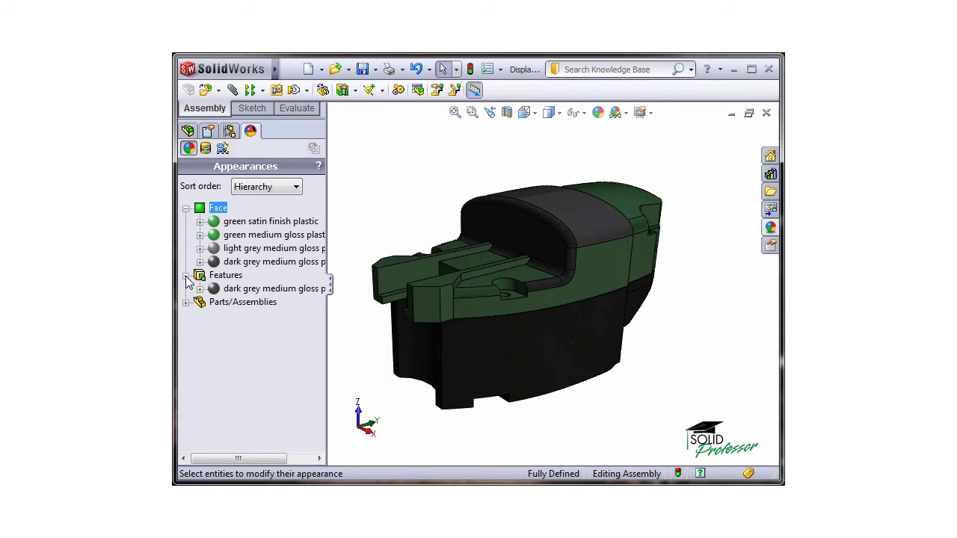
{"action": "left_click", "coordinate": [185, 302]}
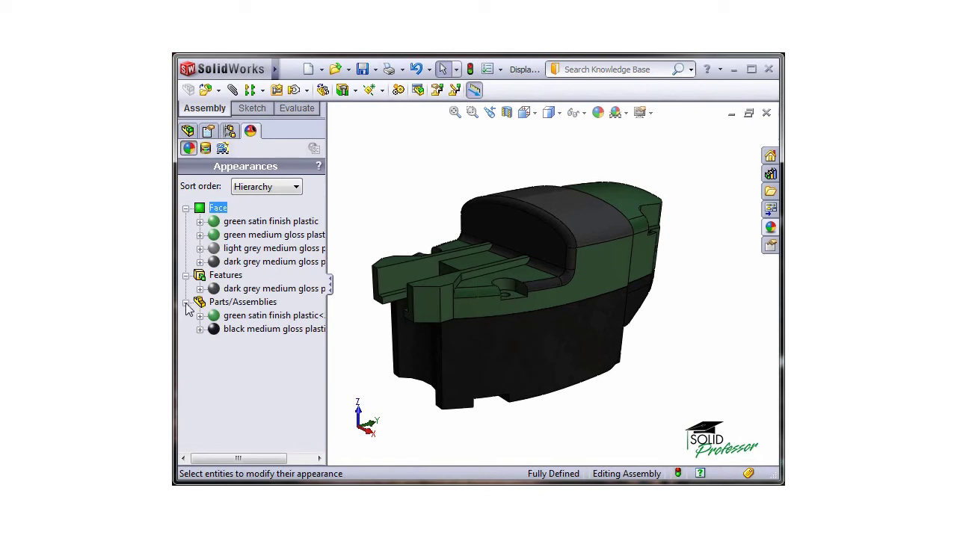
{"action": "left_click", "coordinate": [216, 302]}
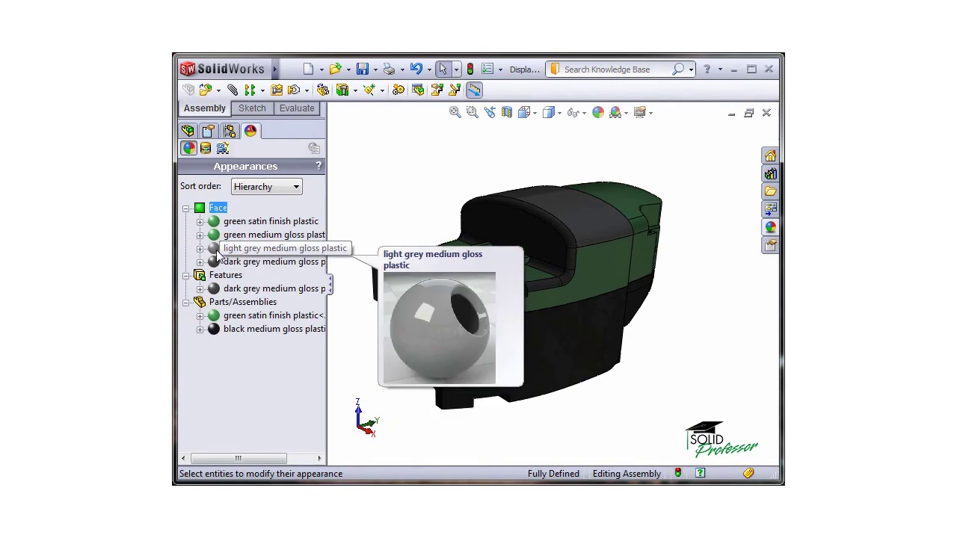
Step: Edit the top face's appearance and lighten it with the light grey (RGB 192) swatch
{"action": "double_click", "coordinate": [218, 252]}
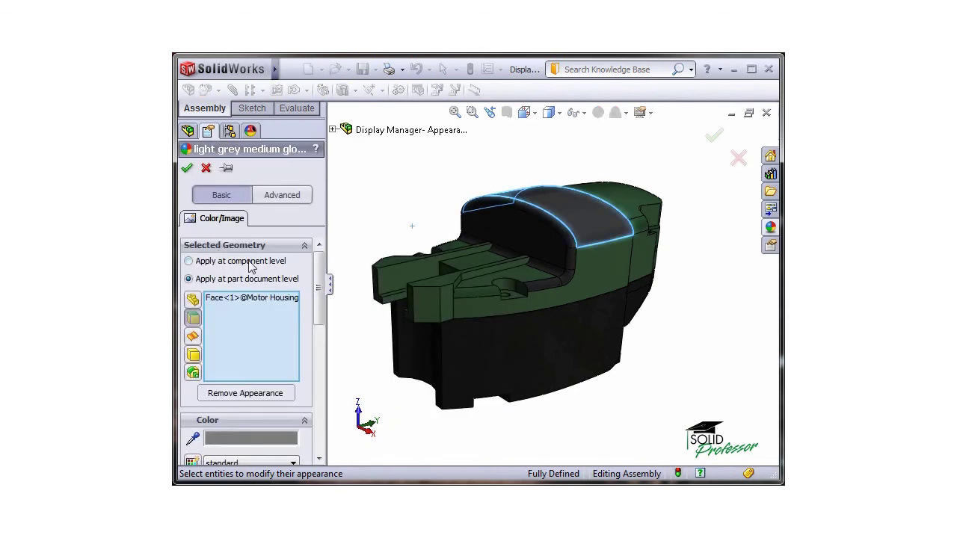
{"action": "left_click_drag", "start_coordinate": [319, 267], "coordinate": [317, 340]}
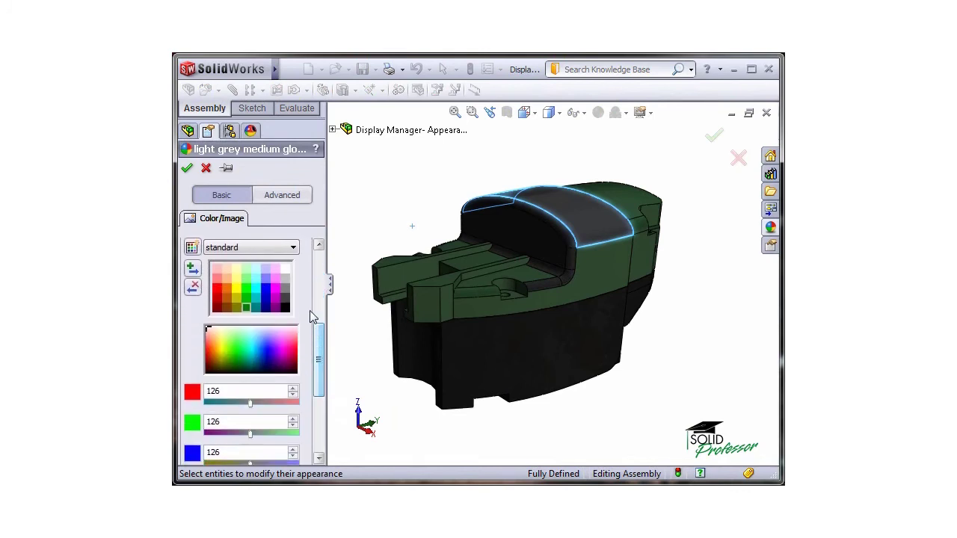
{"action": "left_click", "coordinate": [285, 278]}
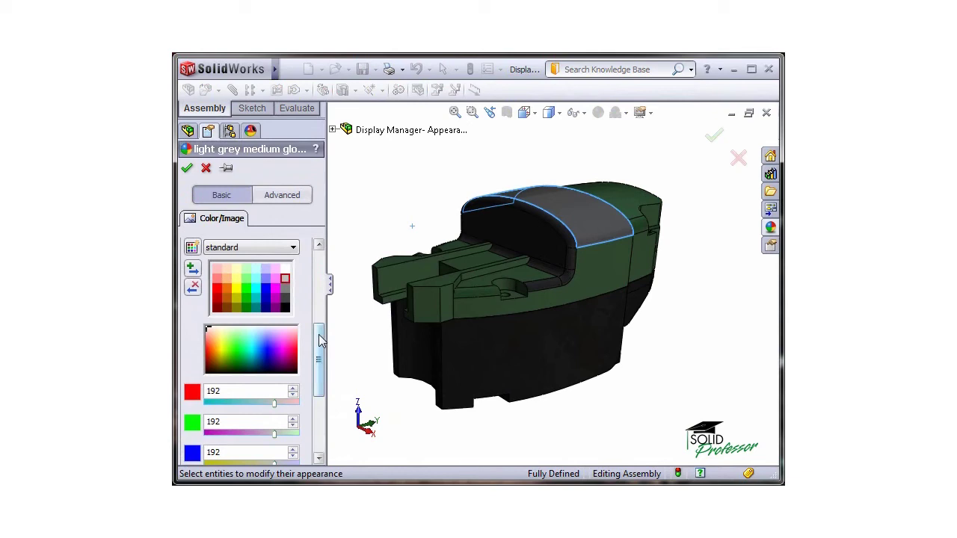
{"action": "left_click_drag", "start_coordinate": [317, 340], "coordinate": [322, 266]}
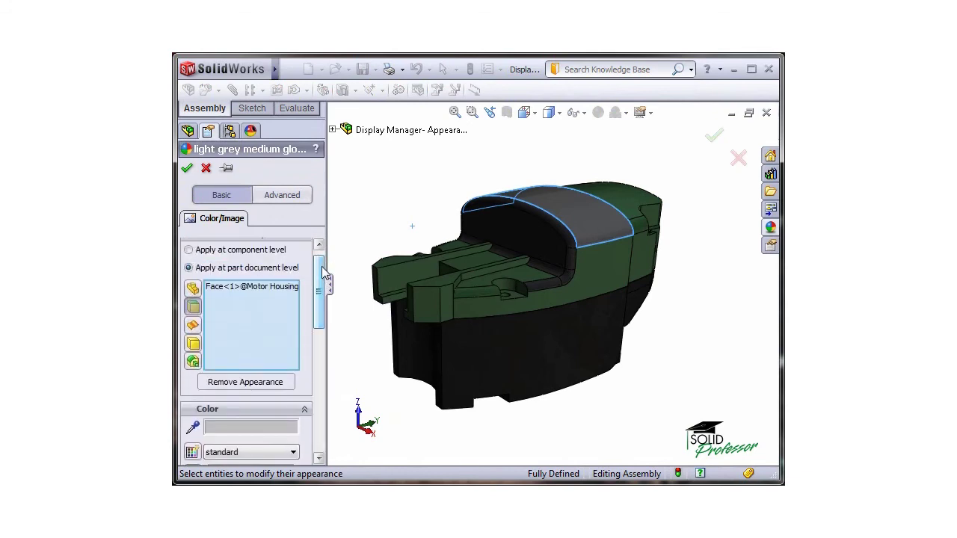
Step: Show the Advanced appearance options and orbit and zoom to the grey cover
{"action": "left_click", "coordinate": [282, 198]}
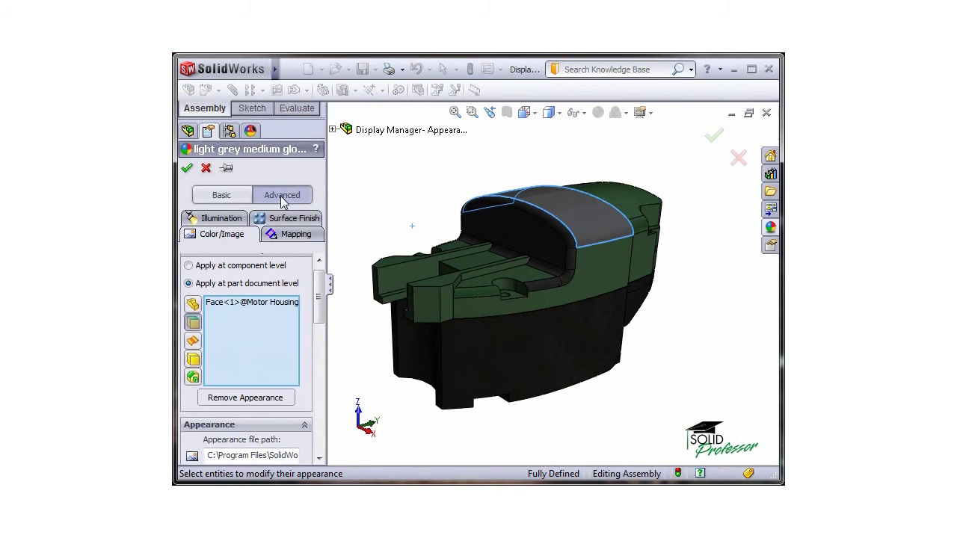
{"action": "middle_click_drag", "start_coordinate": [352, 239], "coordinate": [437, 323]}
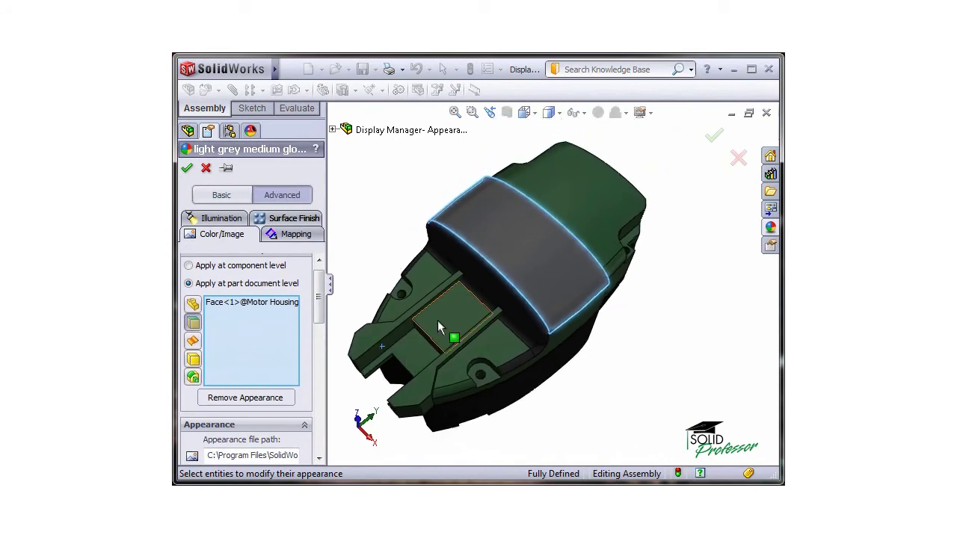
{"action": "scroll", "coordinate": [492, 280], "scroll_direction": "down", "scroll_amount": 3}
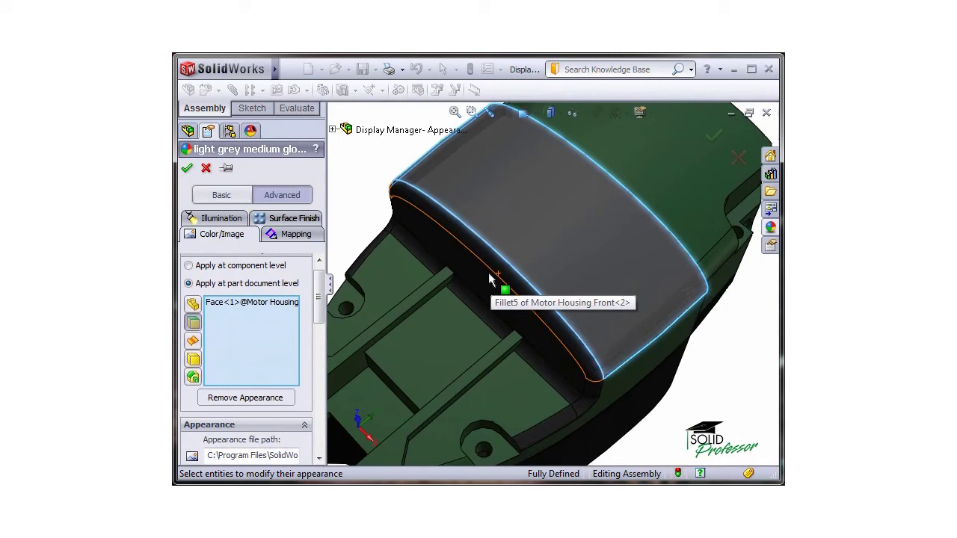
Step: Set the Surface Finish to From file and load the Custom Surface Finish image
{"action": "left_click", "coordinate": [305, 221]}
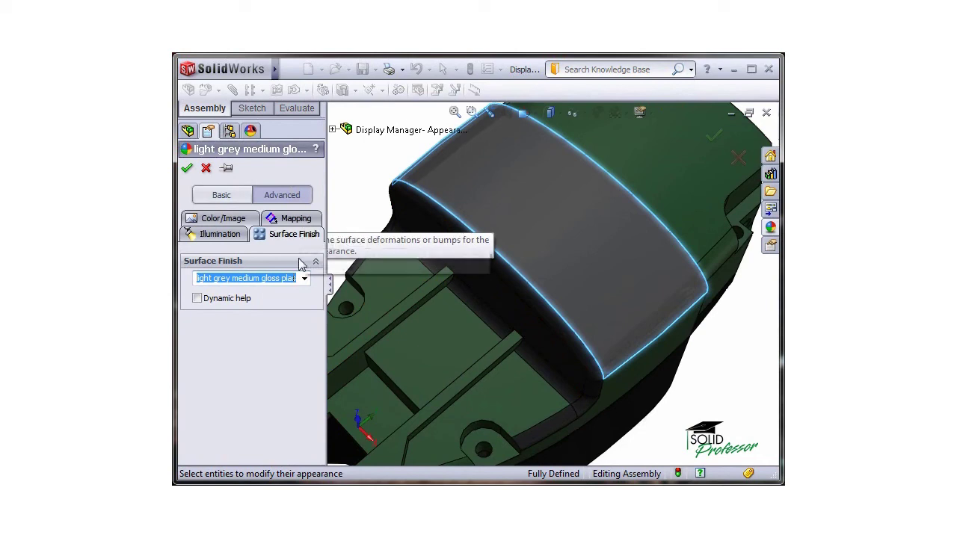
{"action": "left_click", "coordinate": [304, 279]}
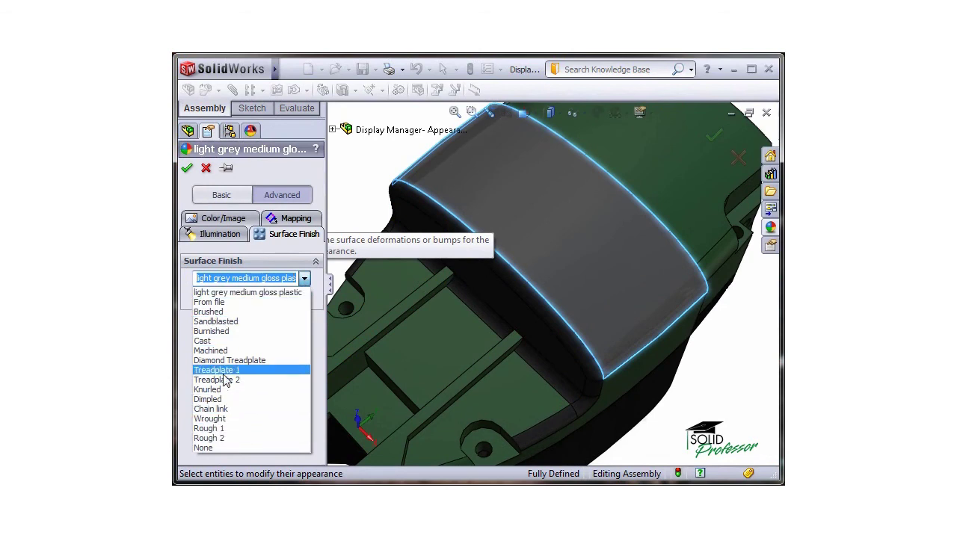
{"action": "left_click", "coordinate": [224, 303]}
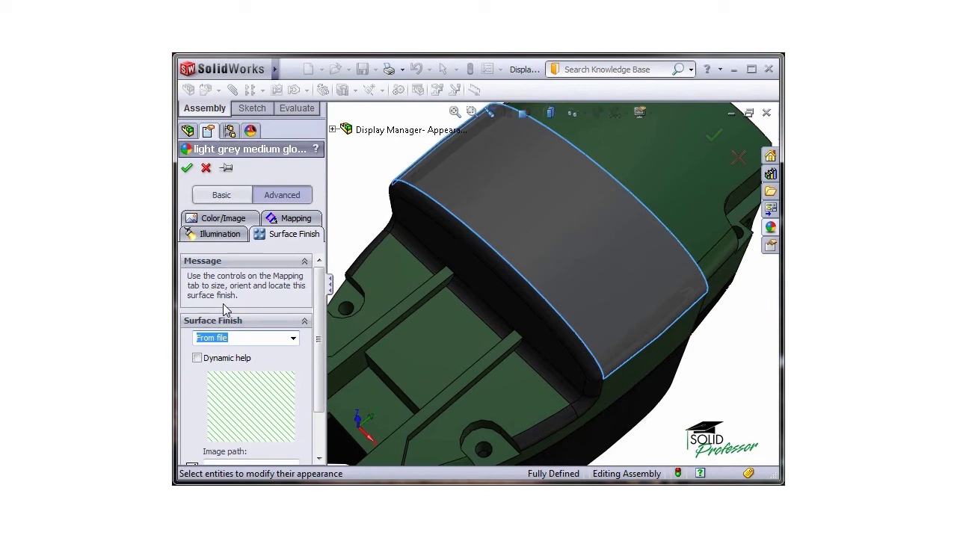
{"action": "scroll", "coordinate": [317, 314], "scroll_direction": "down", "scroll_amount": 1}
{"action": "scroll", "coordinate": [317, 314], "scroll_direction": "down", "scroll_amount": 3}
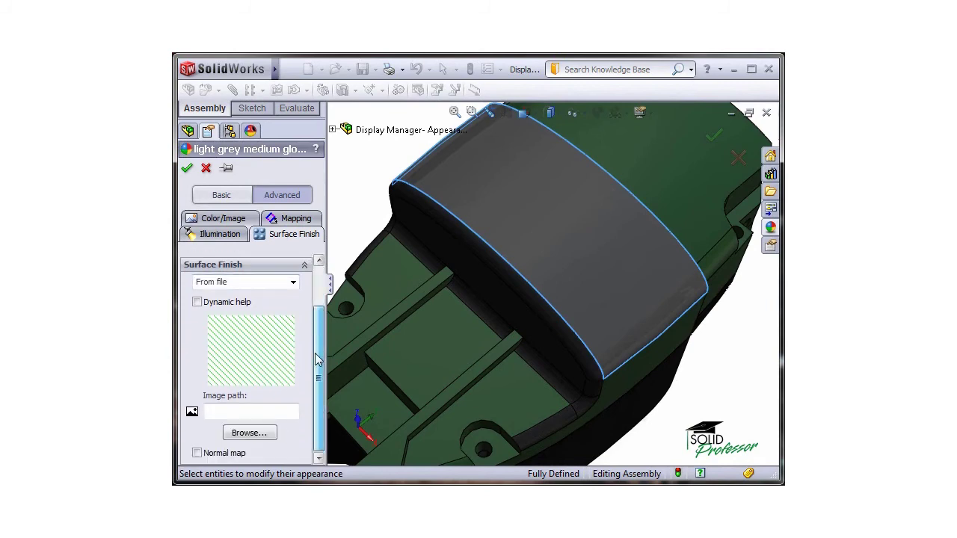
{"action": "left_click", "coordinate": [240, 435]}
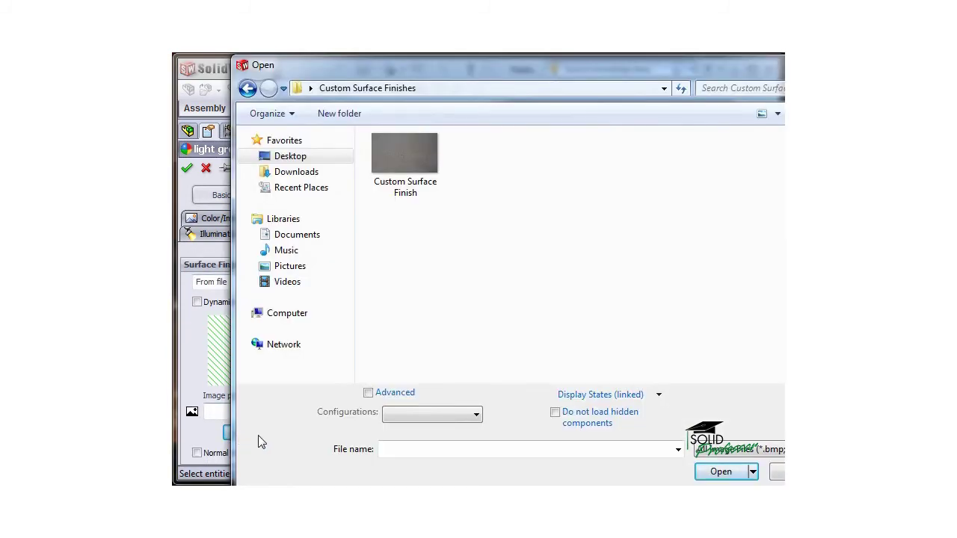
{"action": "left_click", "coordinate": [423, 191]}
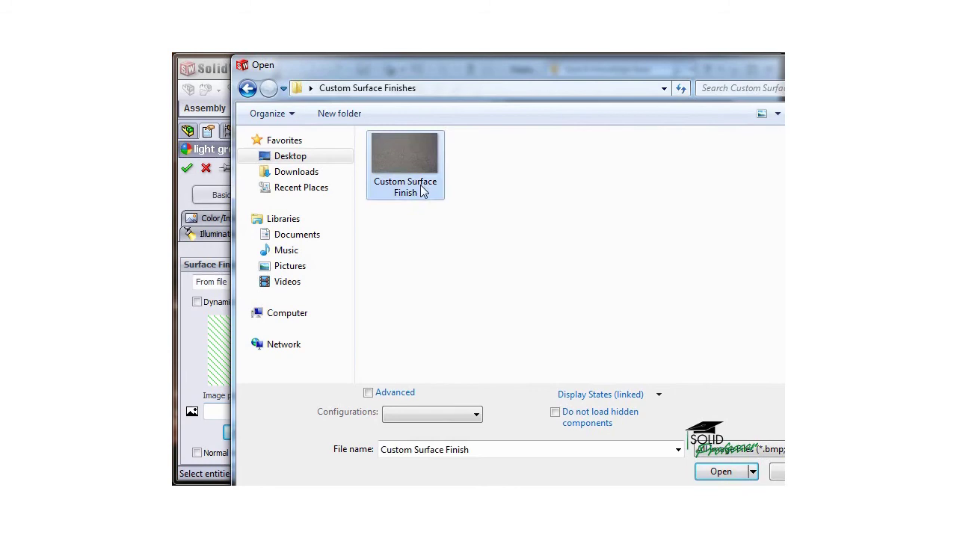
{"action": "left_click", "coordinate": [716, 470]}
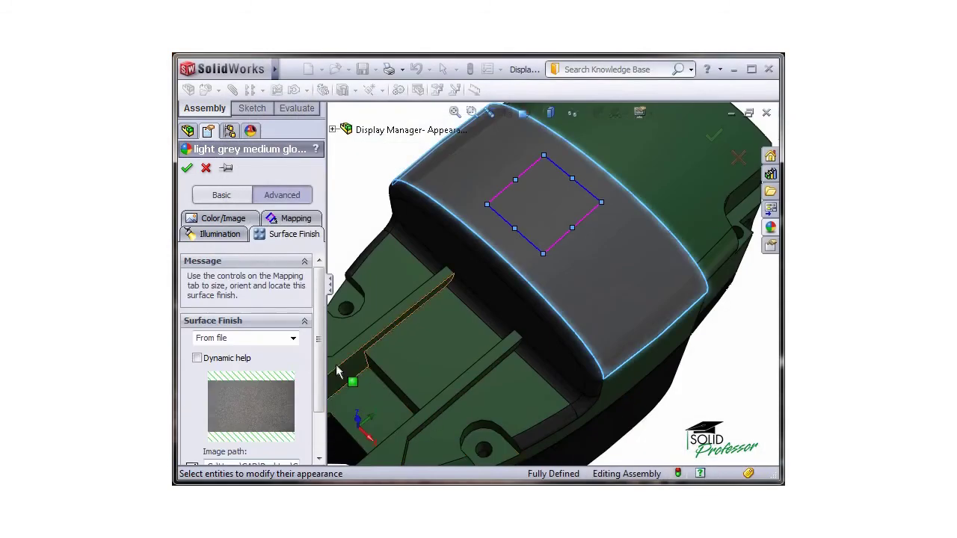
Step: Review Mapping size/orientation, then Illumination: diffuse and specular 1.00, spread 0.5, reflection 0.050
{"action": "left_click_drag", "start_coordinate": [318, 363], "coordinate": [318, 402]}
{"action": "left_click", "coordinate": [309, 222]}
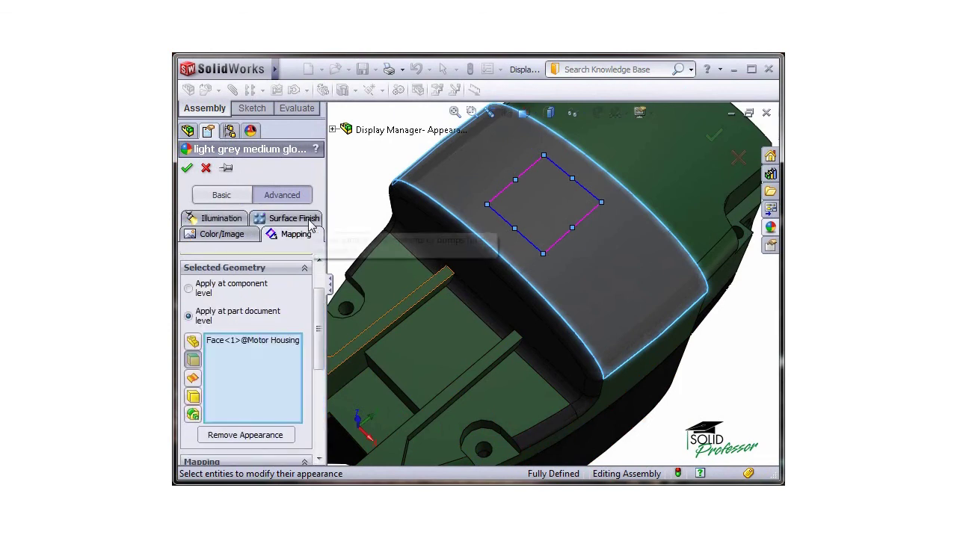
{"action": "left_click_drag", "start_coordinate": [320, 305], "coordinate": [318, 390]}
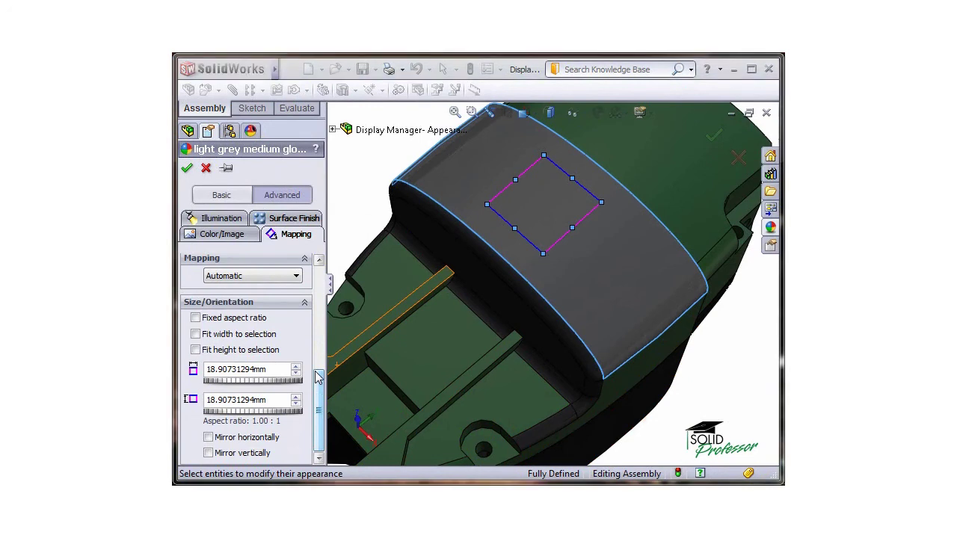
{"action": "left_click", "coordinate": [221, 219]}
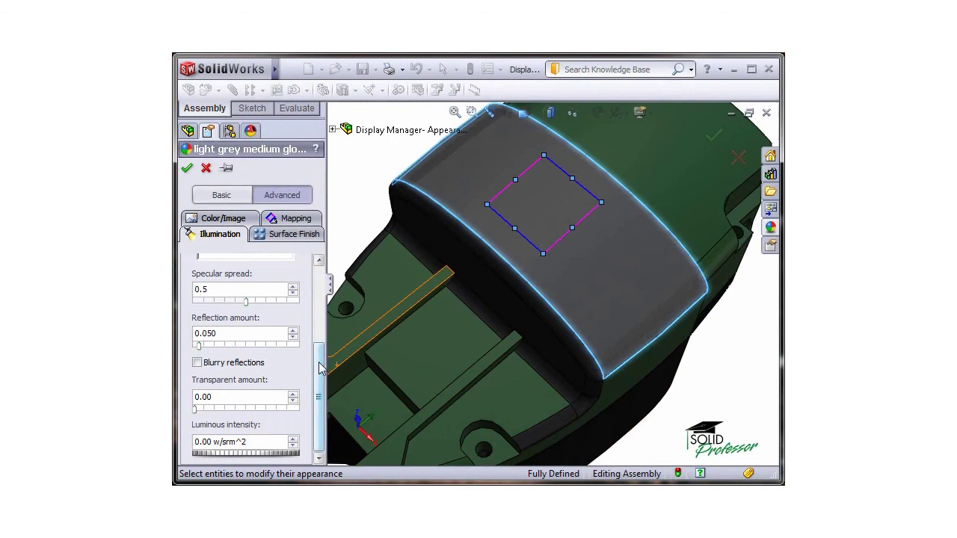
{"action": "left_click_drag", "start_coordinate": [319, 368], "coordinate": [322, 281]}
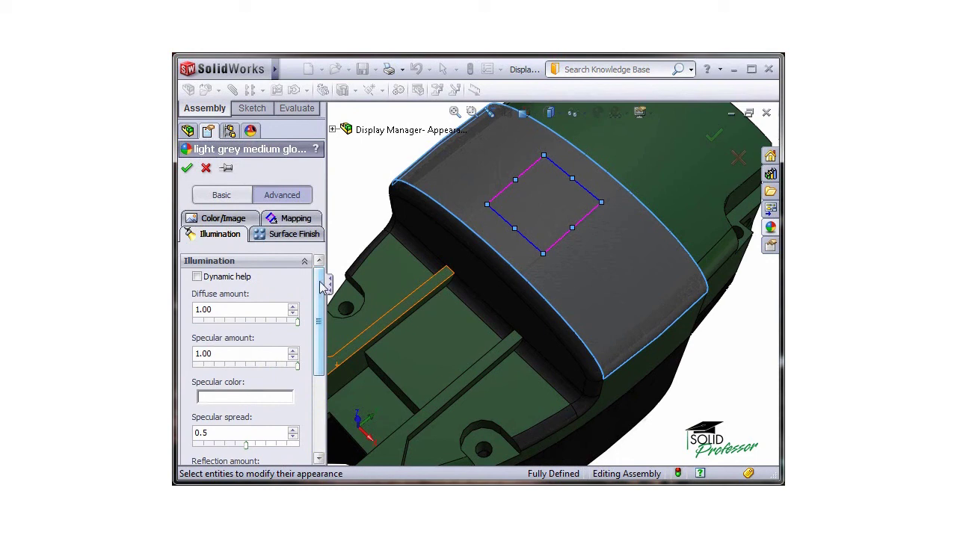
Step: From Color/Image, save the appearance as 'Light Grey Appearance With Custom Surface Finish'
{"action": "left_click", "coordinate": [230, 220]}
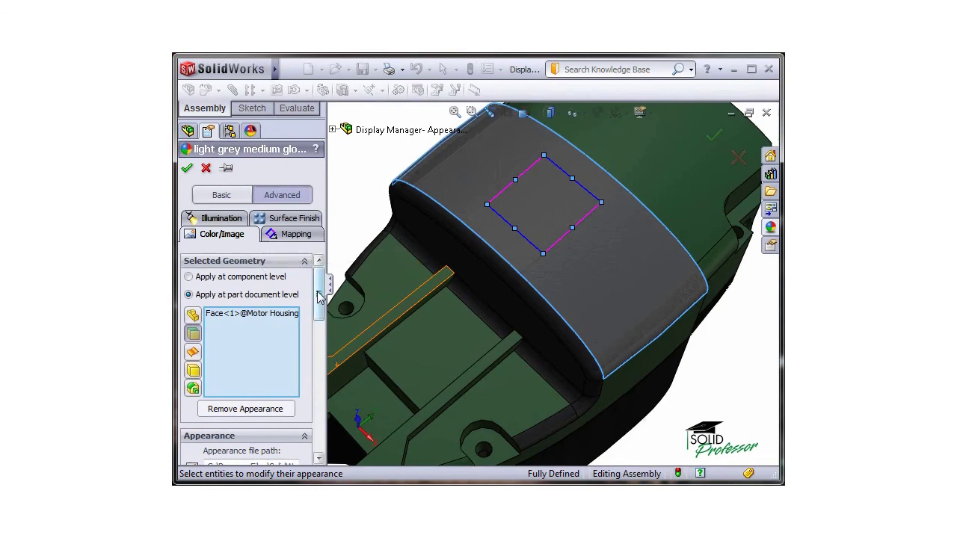
{"action": "left_click_drag", "start_coordinate": [317, 293], "coordinate": [310, 335]}
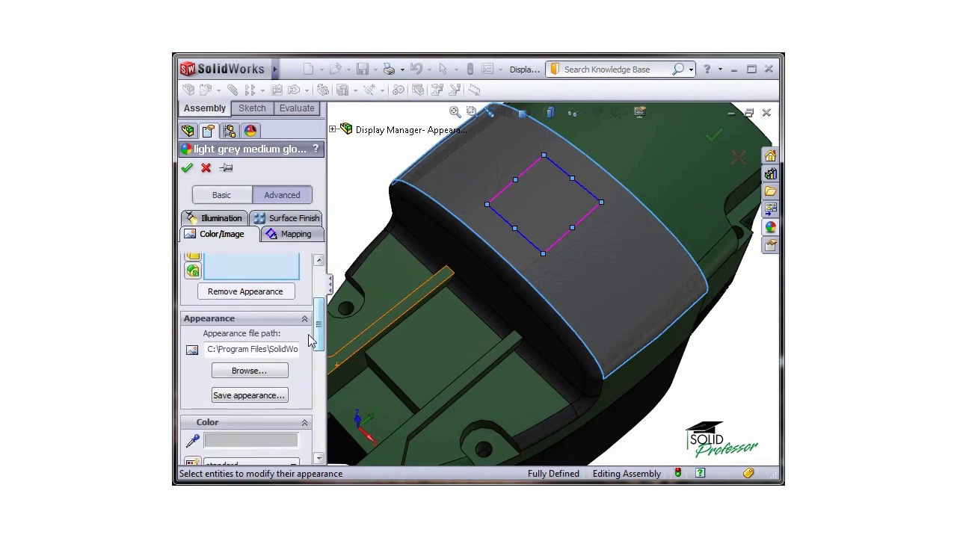
{"action": "left_click", "coordinate": [249, 395]}
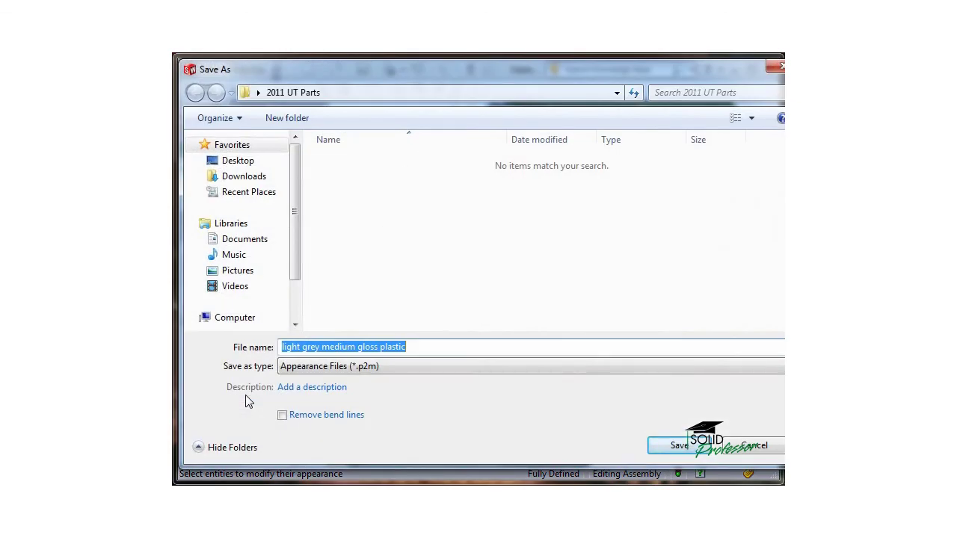
{"action": "type", "text": "Li"}
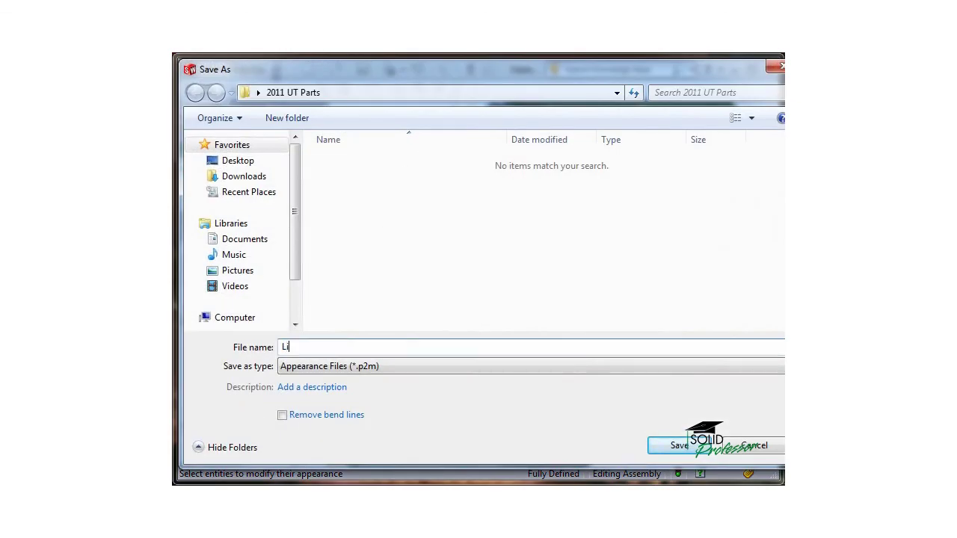
{"action": "type", "text": "ght Grey Appearance With Custom"}
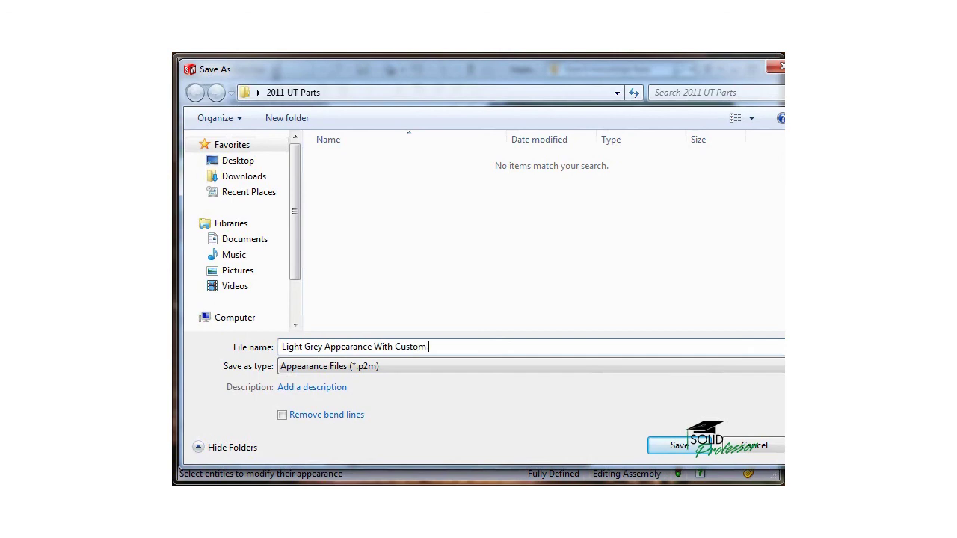